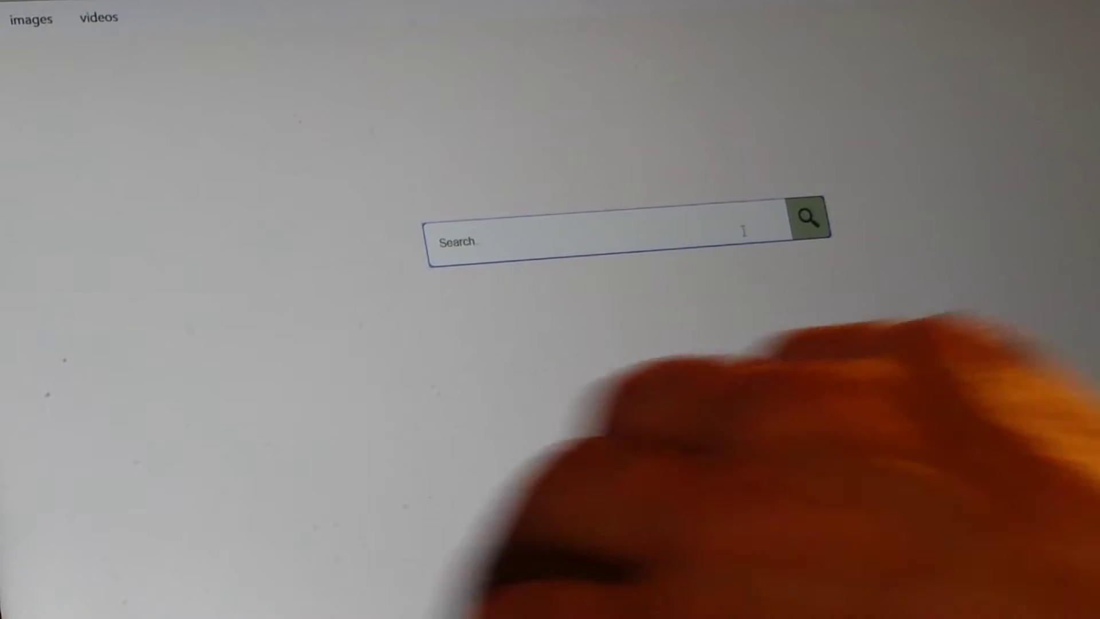
pyautogui.write('ps')
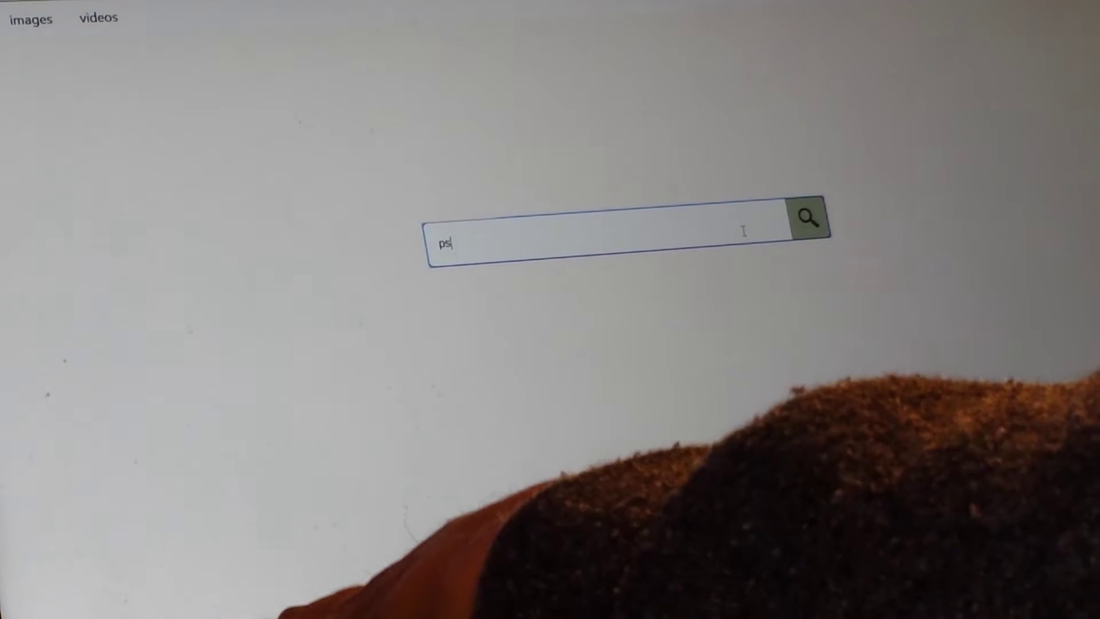
pyautogui.write('4 r')
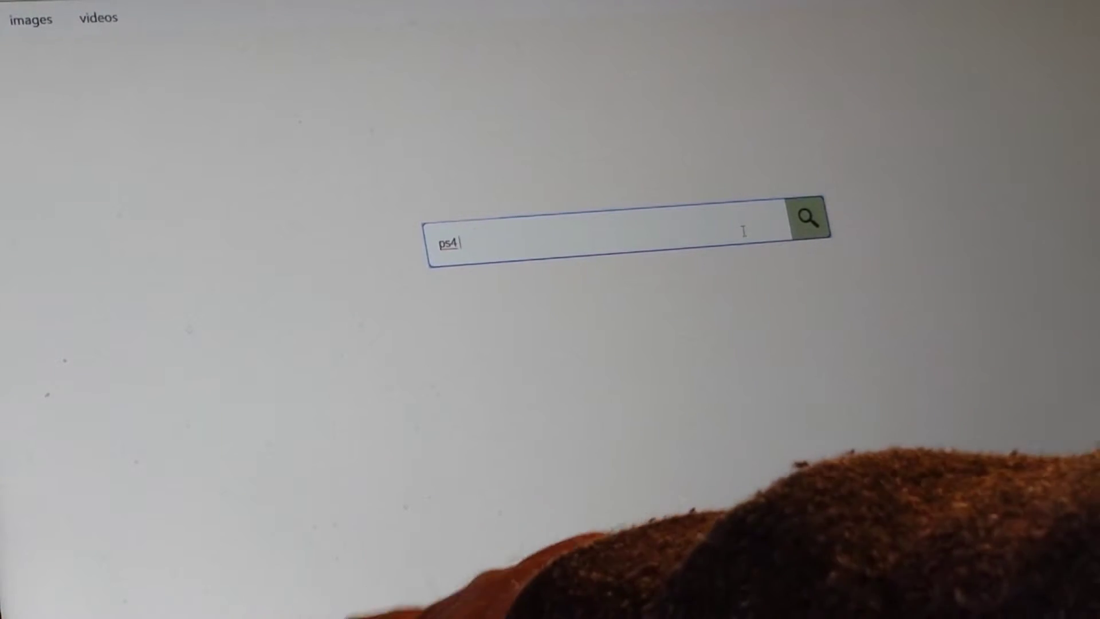
pyautogui.write('emo')
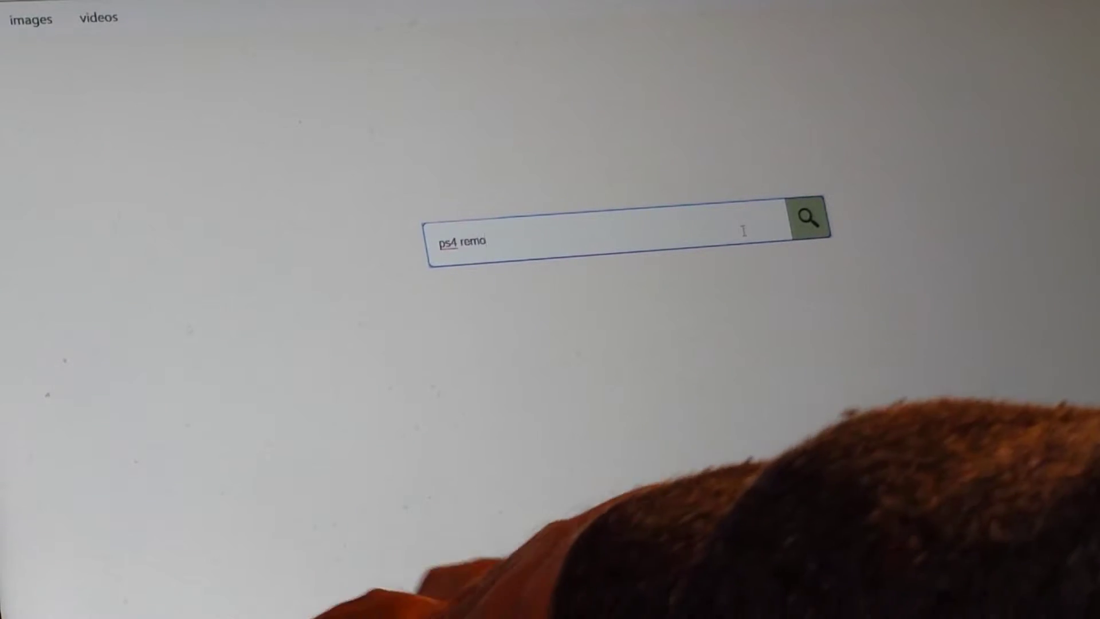
pyautogui.write('mote')
# Run a Bing search for 'ps4 remote'.
pyautogui.press('Return')
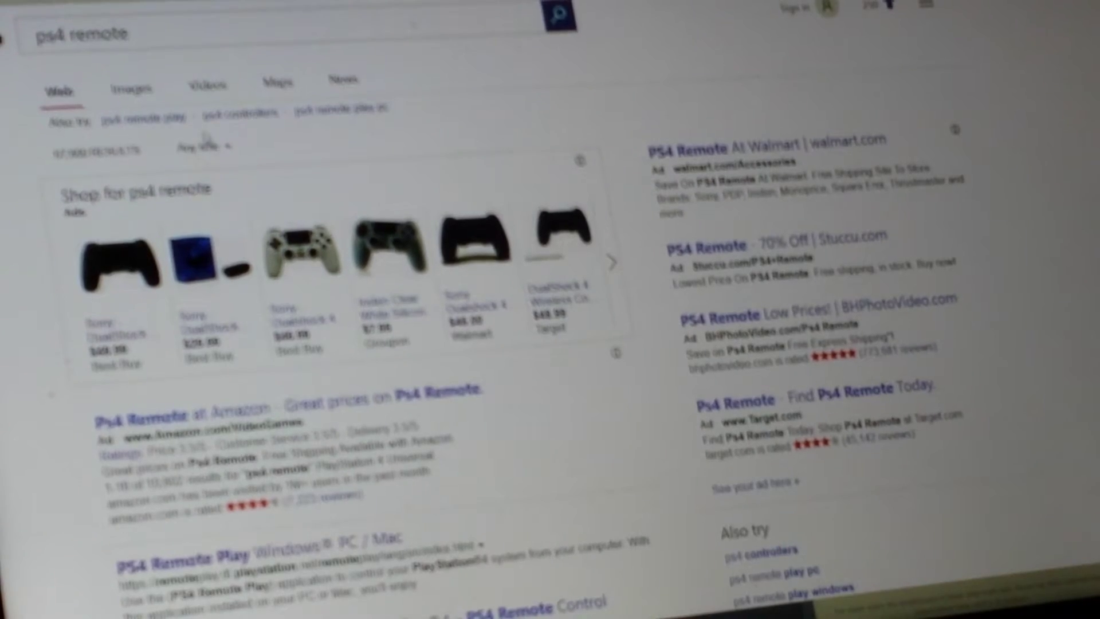
pyautogui.scroll(-5, 748, 230)
pyautogui.scroll(-4, 232, 215)
pyautogui.scroll(2, 232, 215)
pyautogui.scroll(2, 89, 196)
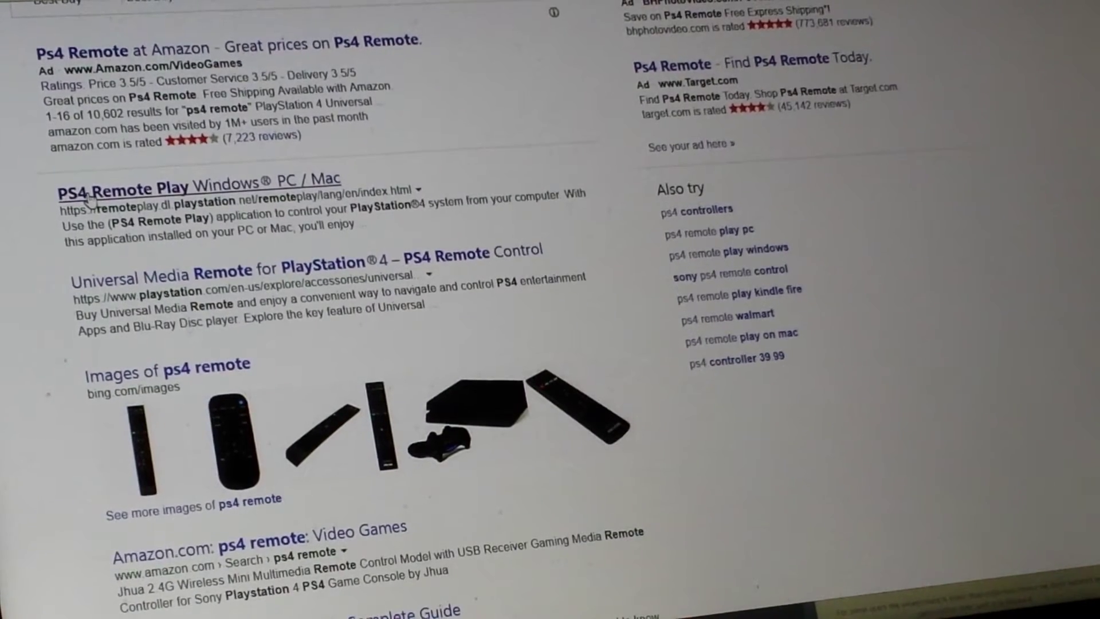
# Open the 'PS4 Remote Play Windows PC / Mac' result from the search results.
pyautogui.click(187, 193)
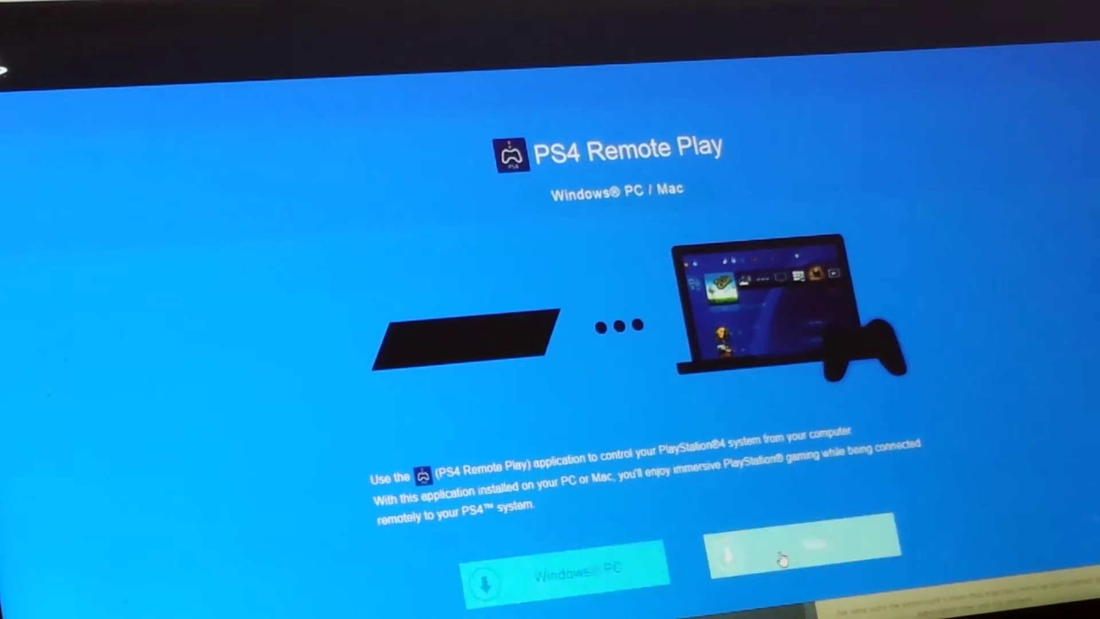
# Download the Windows PC installer and keep it despite the harmful-file warning.
pyautogui.click(554, 582)
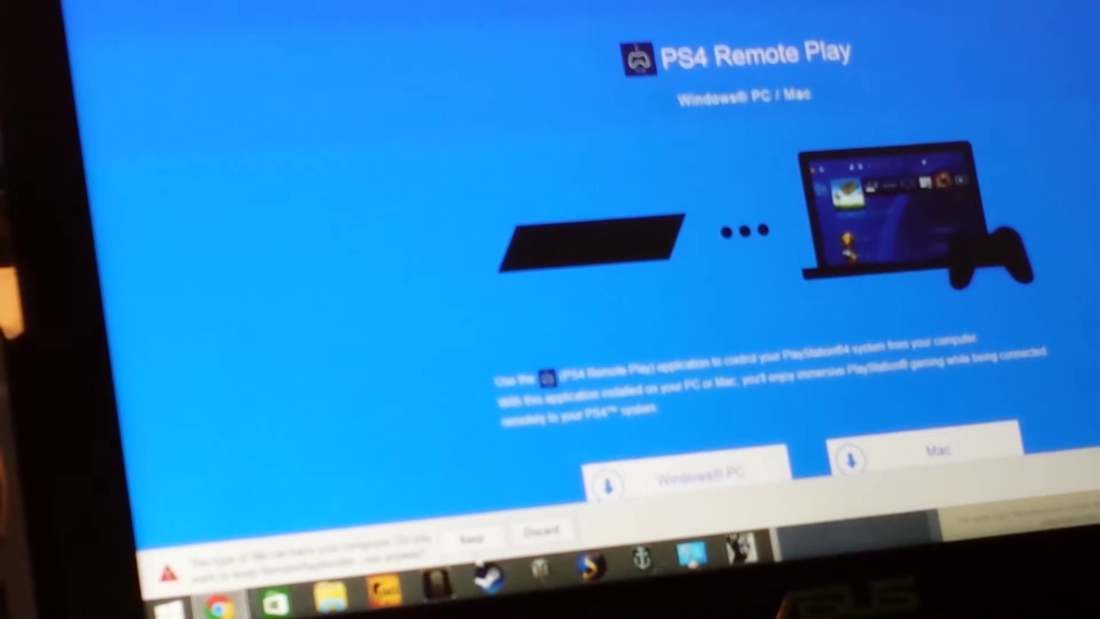
pyautogui.click(474, 540)
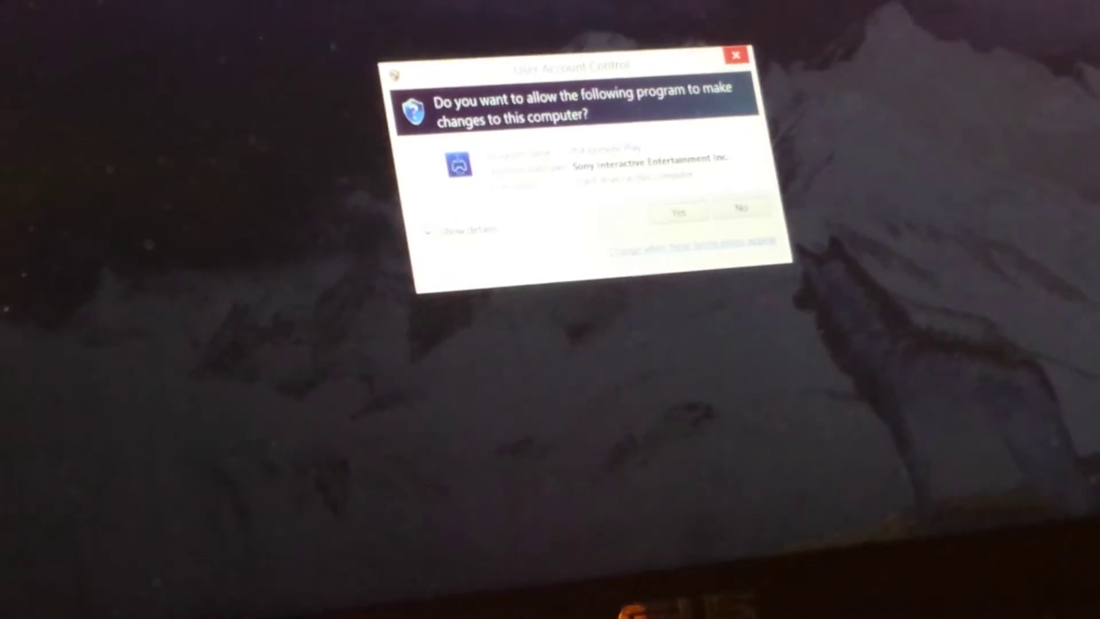
# Allow the installer in User Account Control and confirm English (United States) for setup.
pyautogui.click(678, 211)
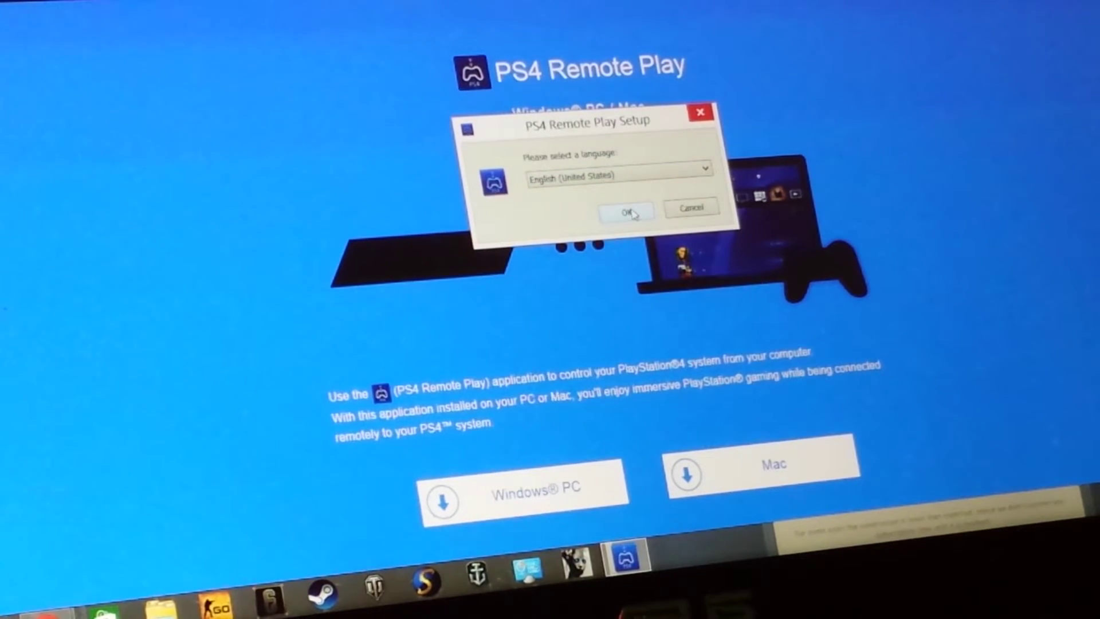
pyautogui.click(633, 214)
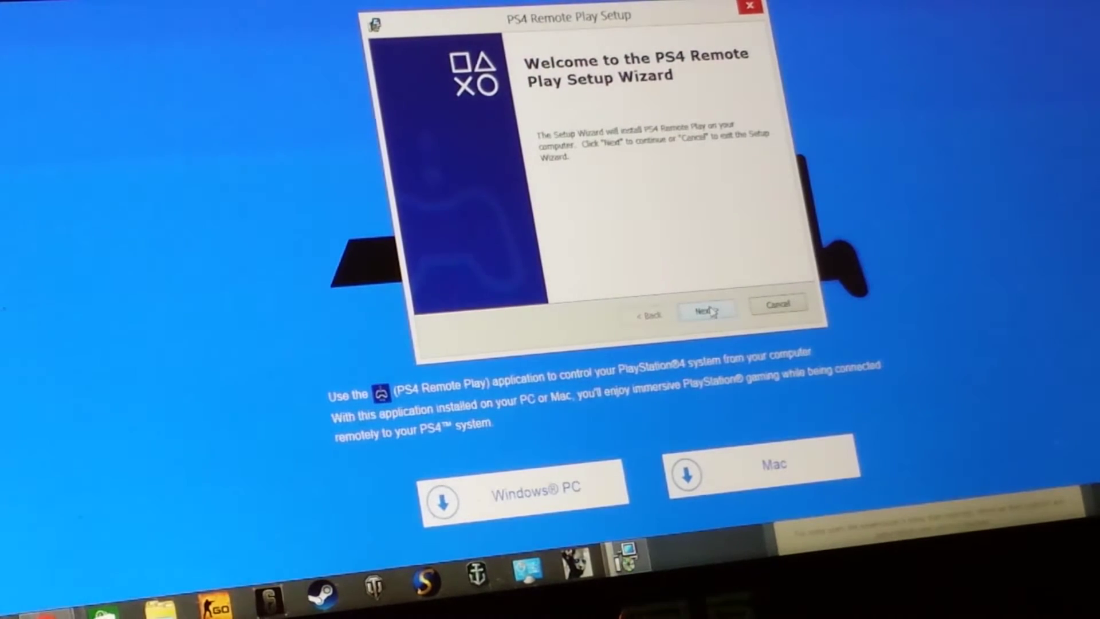
# Accept the license, keep the default install folder, install, and finish the wizard.
pyautogui.click(712, 311)
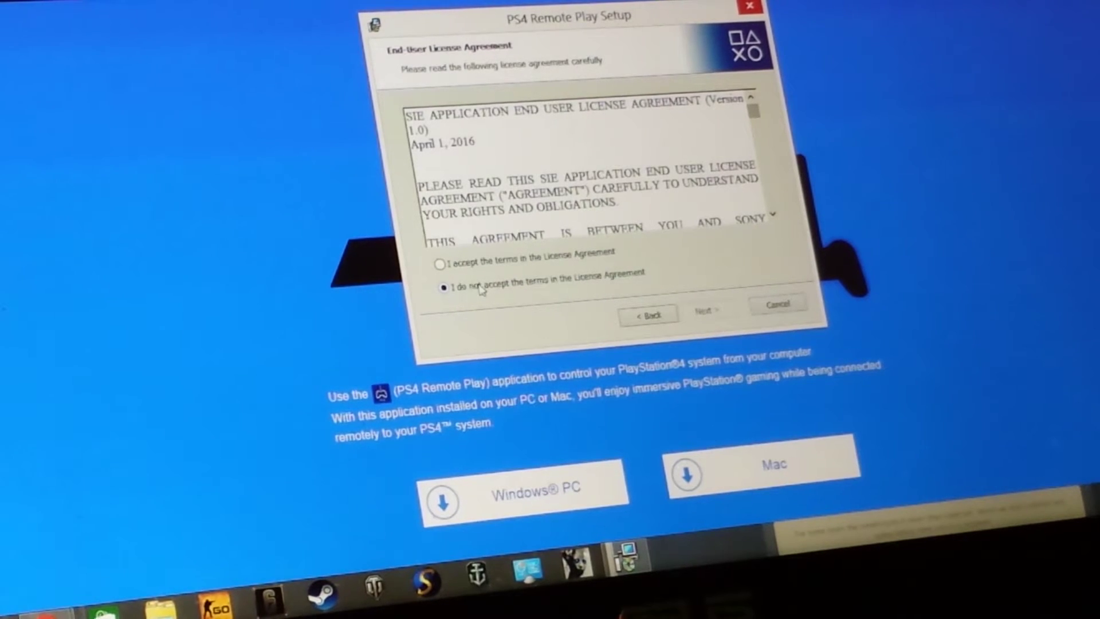
pyautogui.click(444, 265)
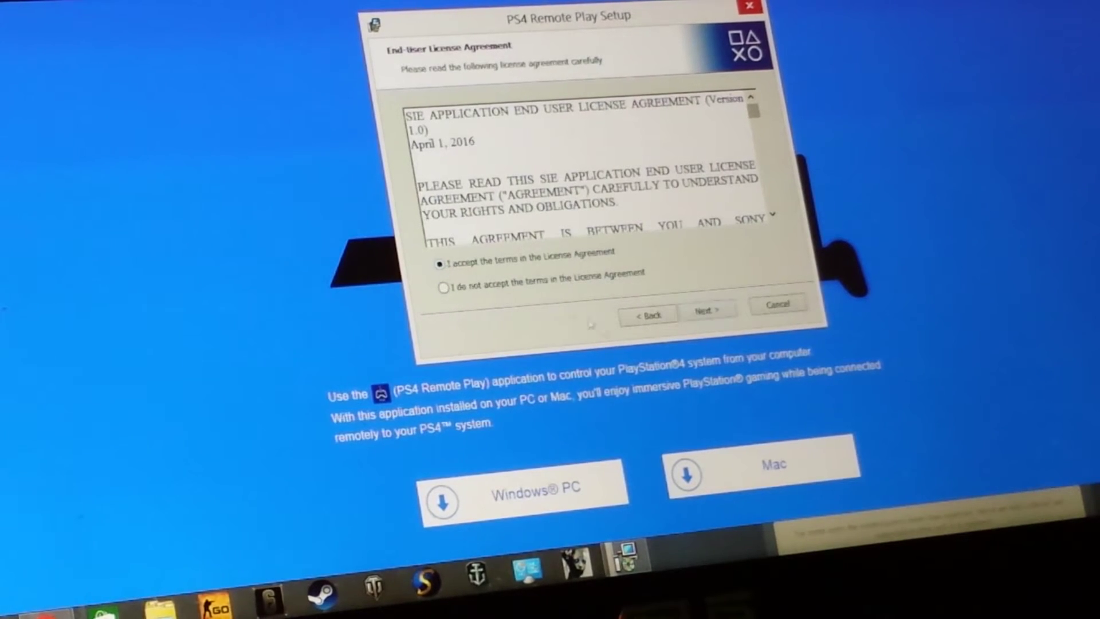
pyautogui.click(707, 313)
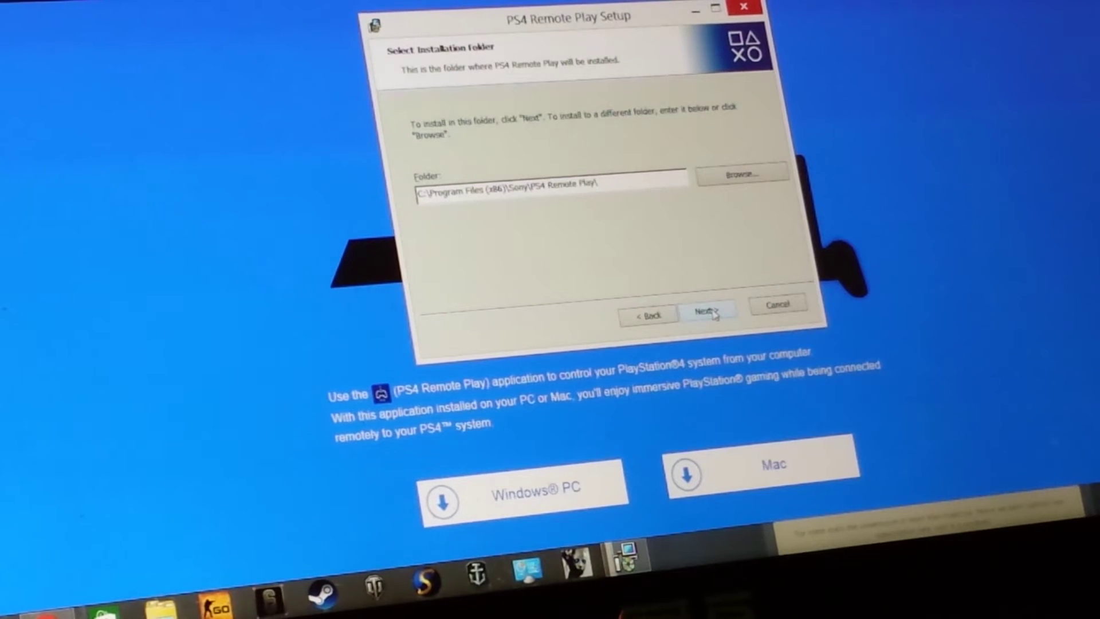
pyautogui.click(707, 313)
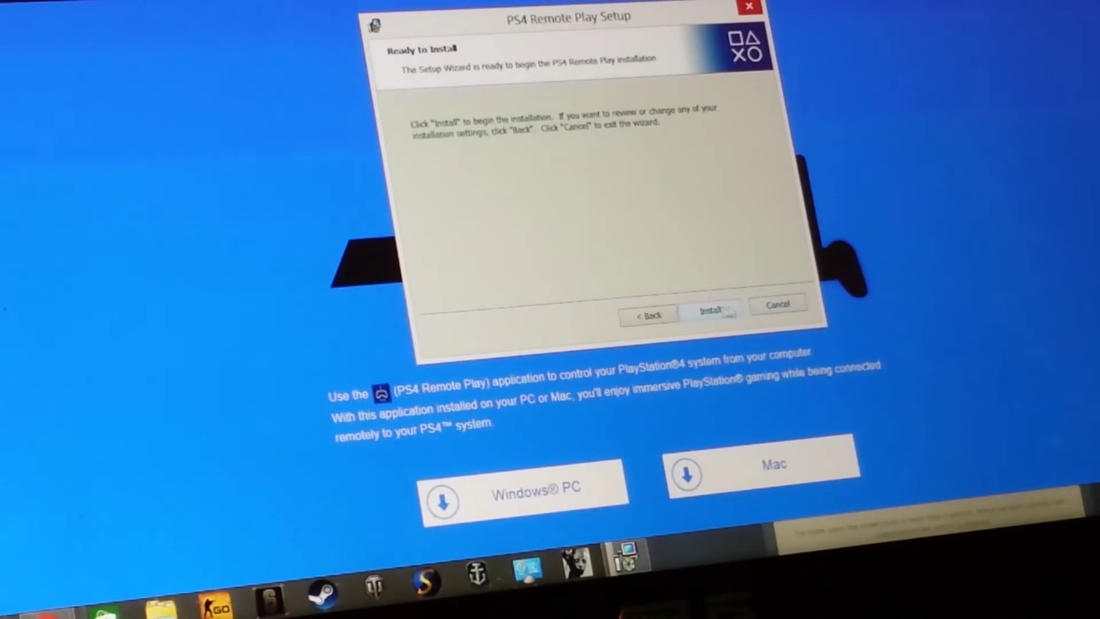
pyautogui.click(726, 312)
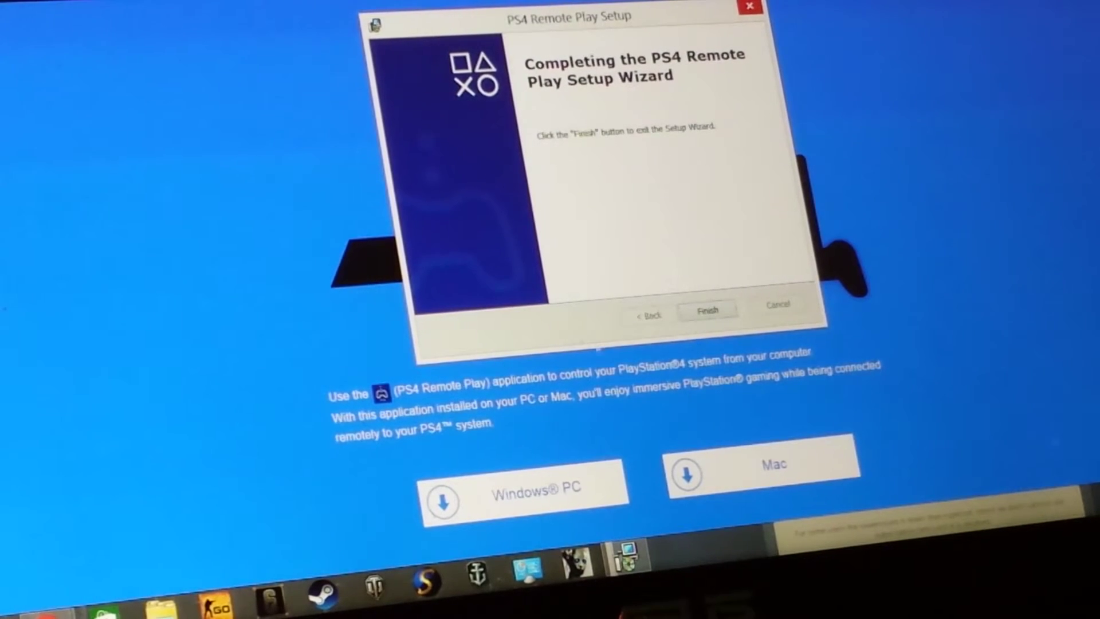
pyautogui.click(709, 311)
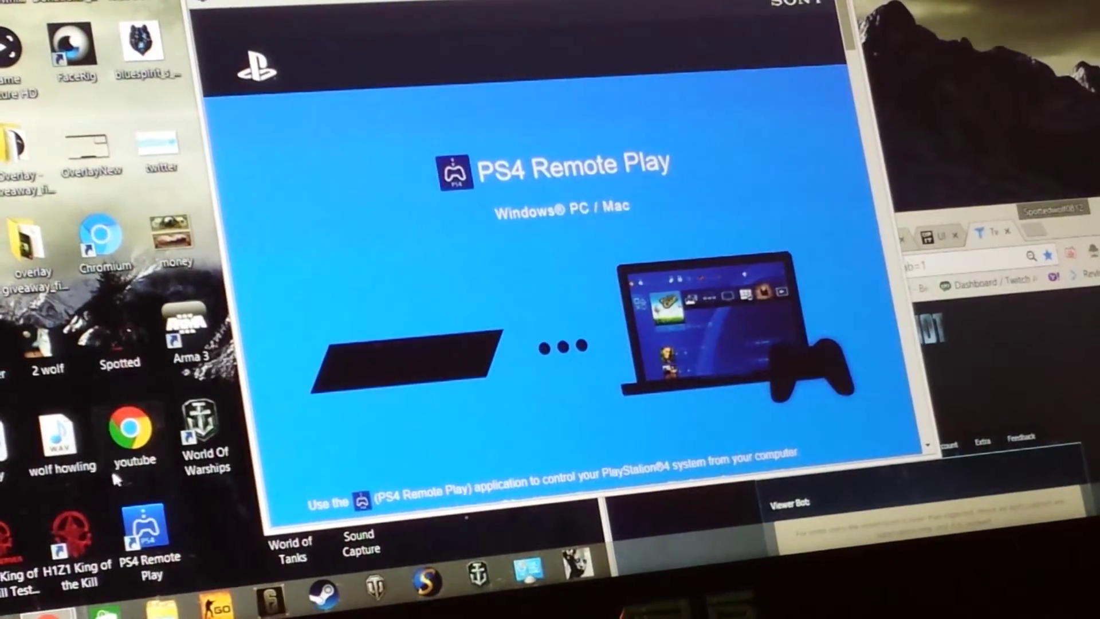
# Launch PS4 Remote Play from its desktop shortcut.
pyautogui.click(146, 538)
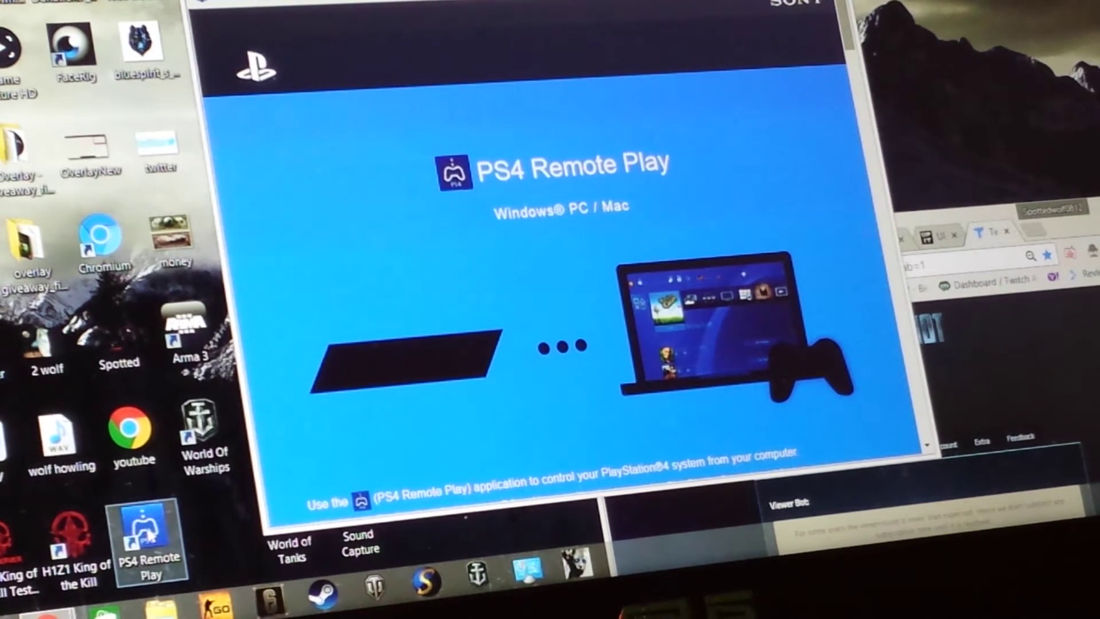
pyautogui.doubleClick(147, 538)
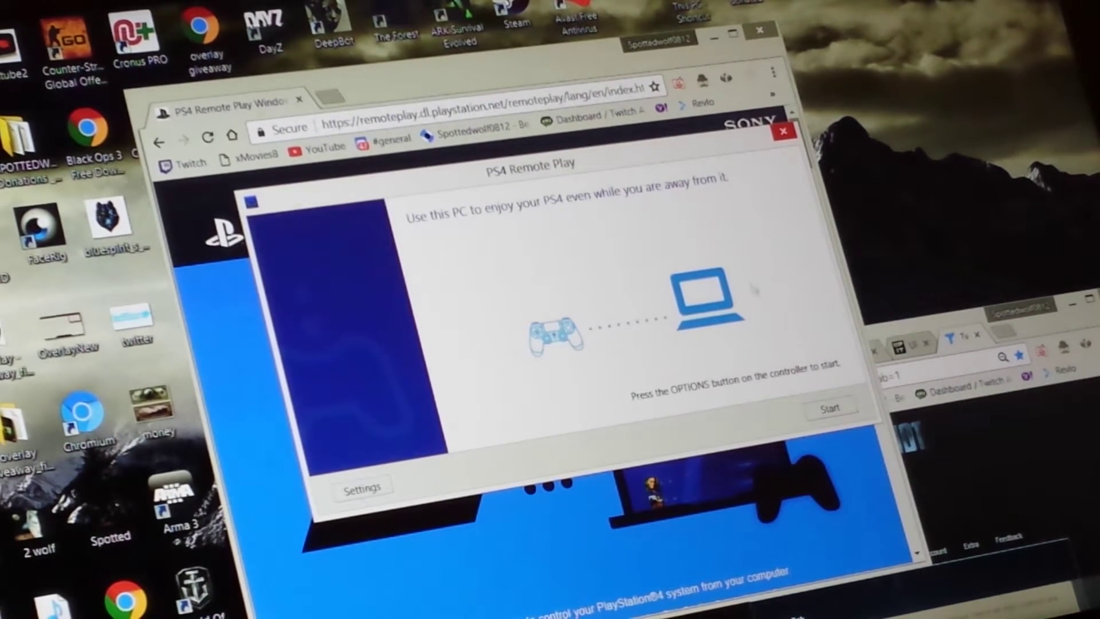
# Start the PS4 search, which fails and falls back to manual registration.
pyautogui.click(832, 409)
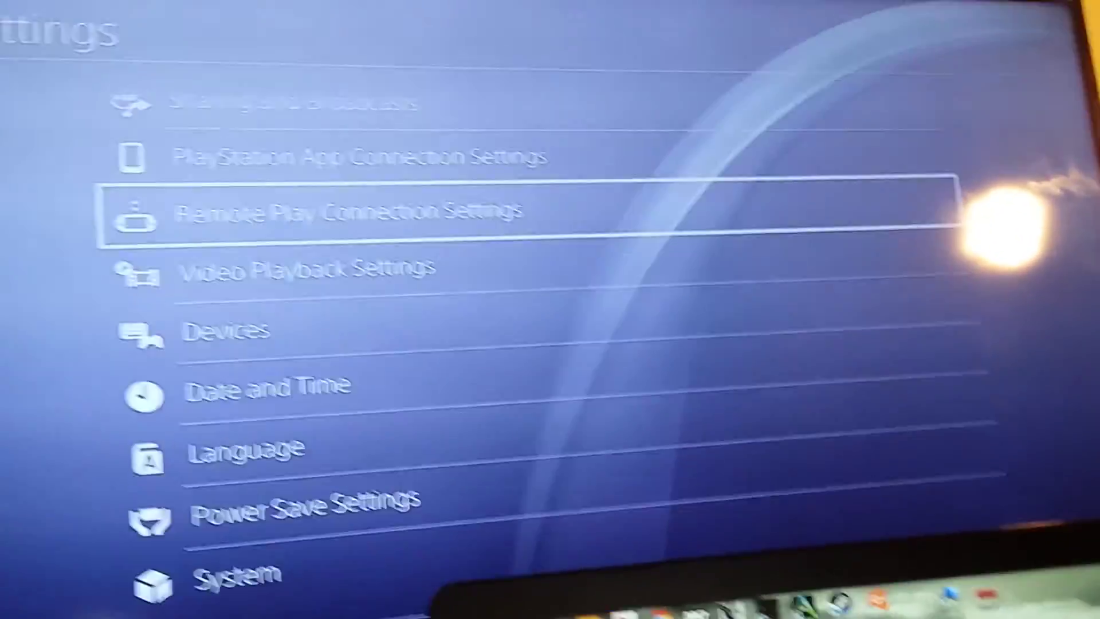
pyautogui.press('Return')
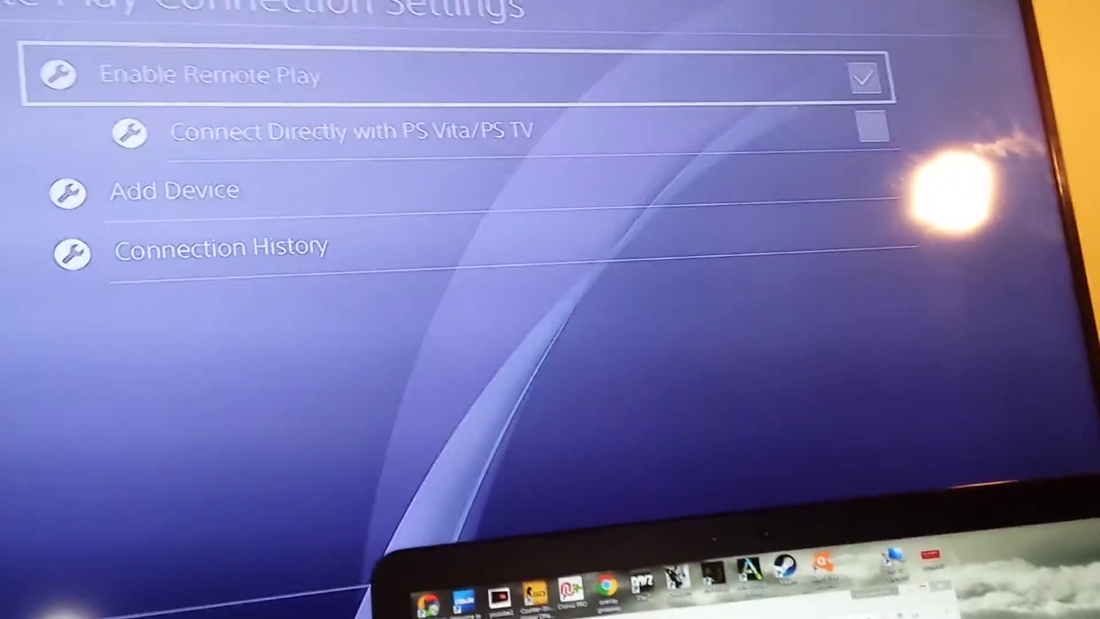
pyautogui.press('Down')
pyautogui.press('Down')
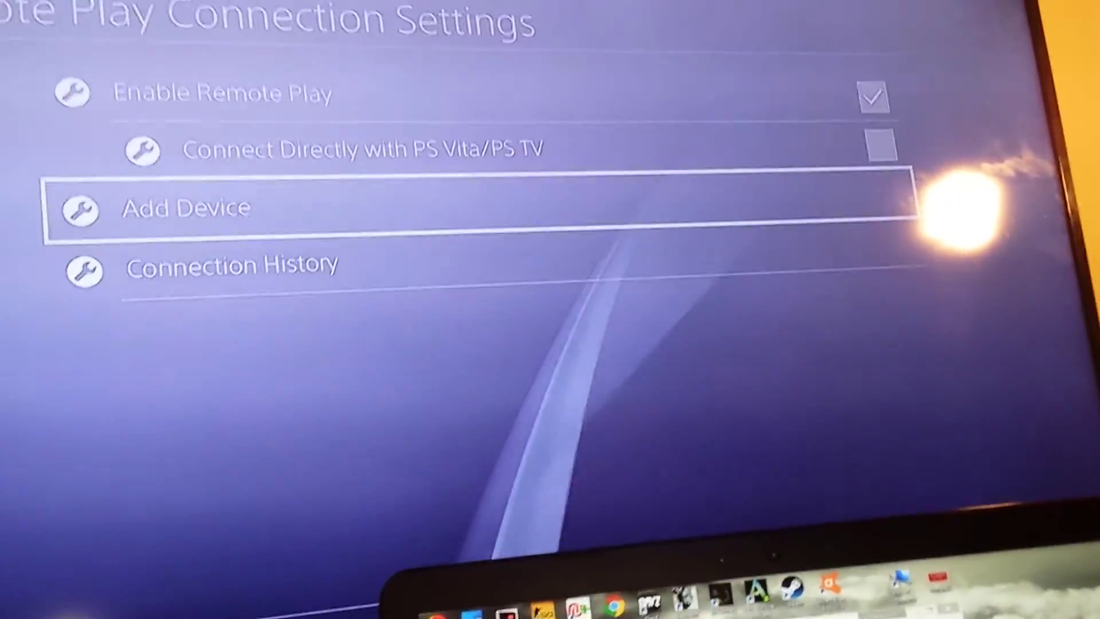
pyautogui.press('Return')
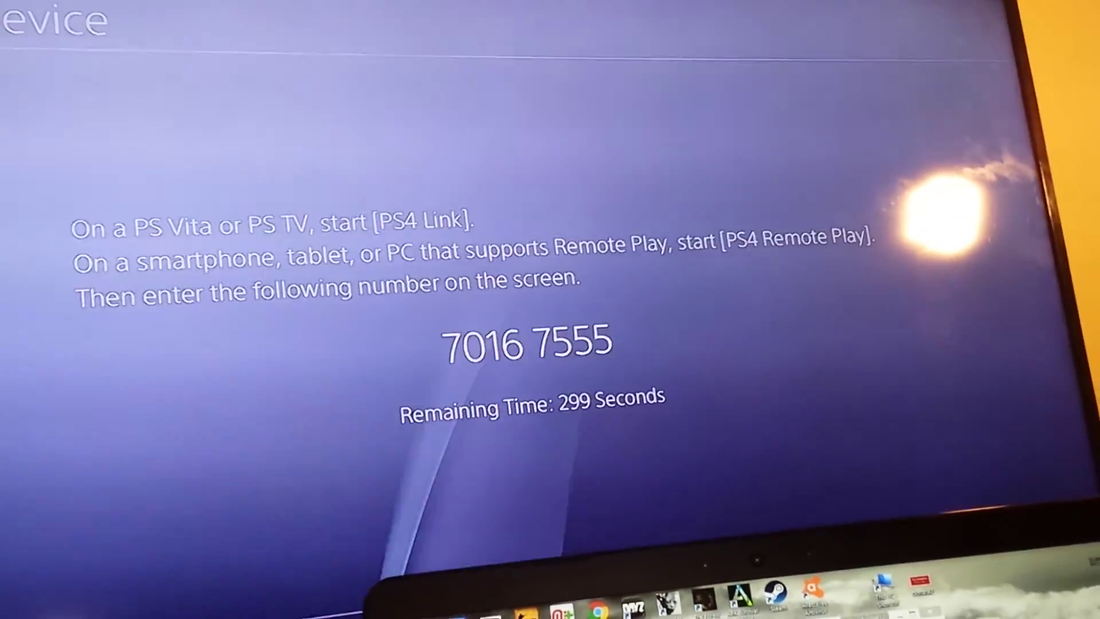
pyautogui.press('Escape')
pyautogui.press('Escape')
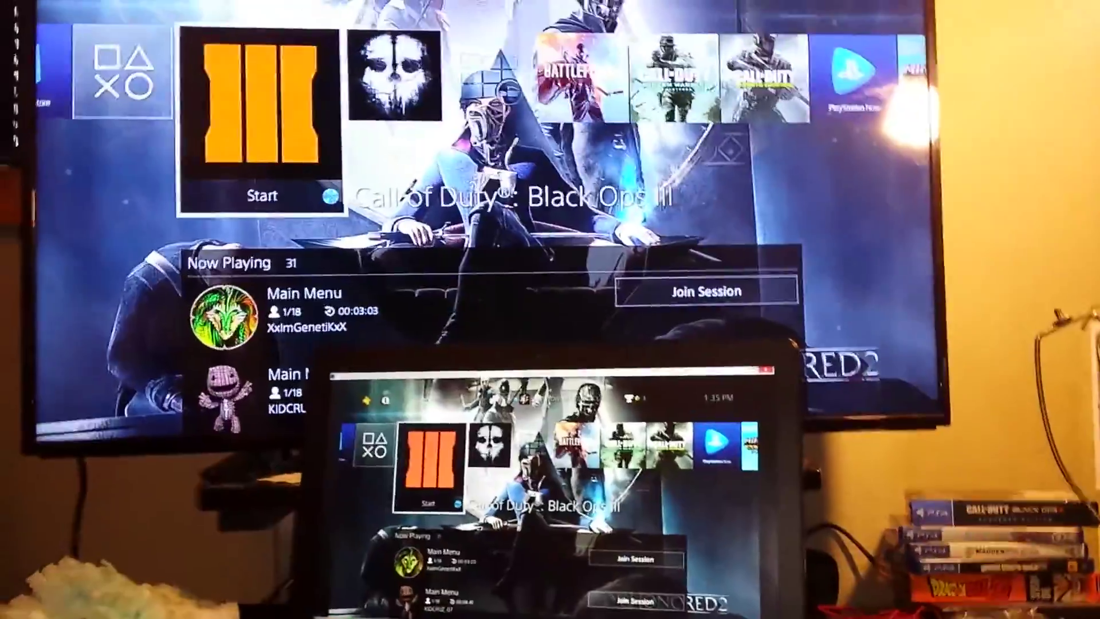
# Browse the Ghosts, Modern Warfare Remastered and Battlefield 1 tiles, then launch Call of Duty Ghosts.
pyautogui.press('Right')
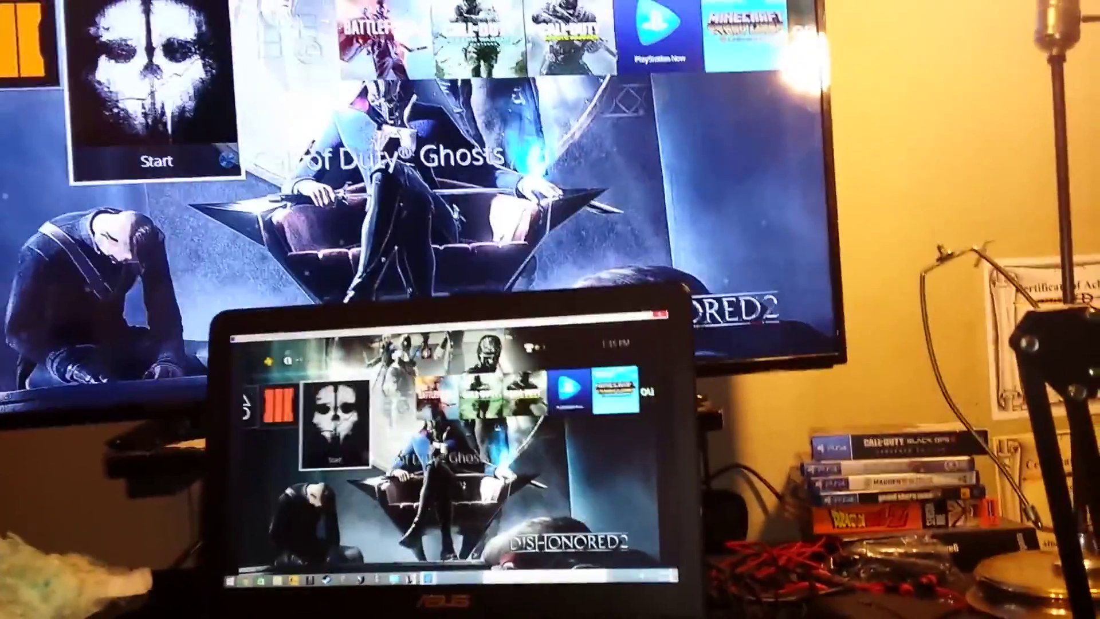
pyautogui.press('Right')
pyautogui.press('Right')
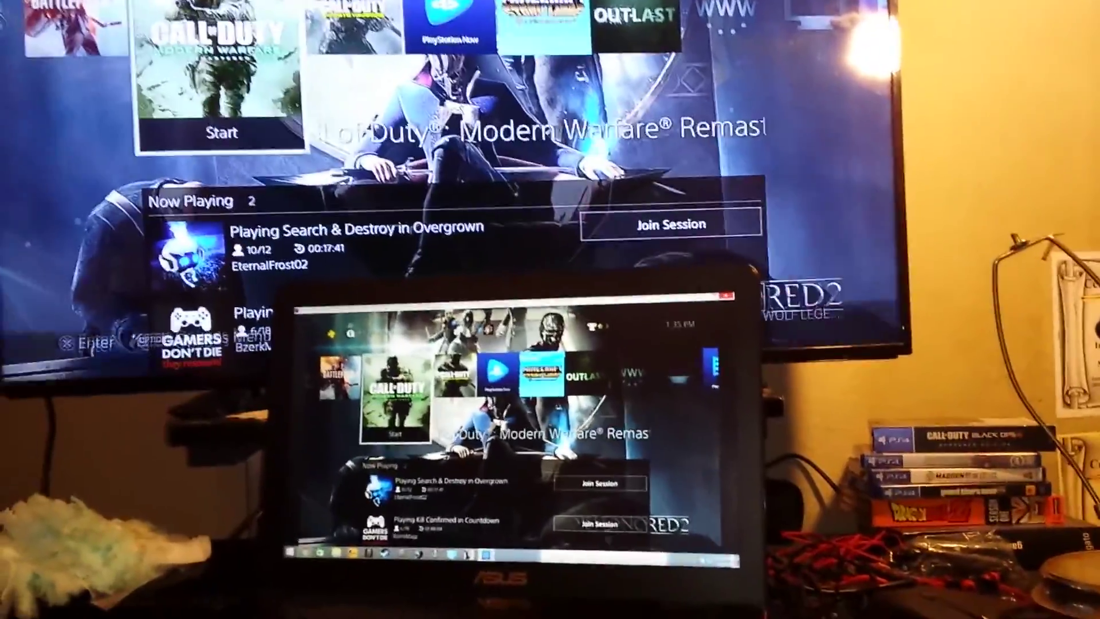
pyautogui.press('Left')
pyautogui.press('Left')
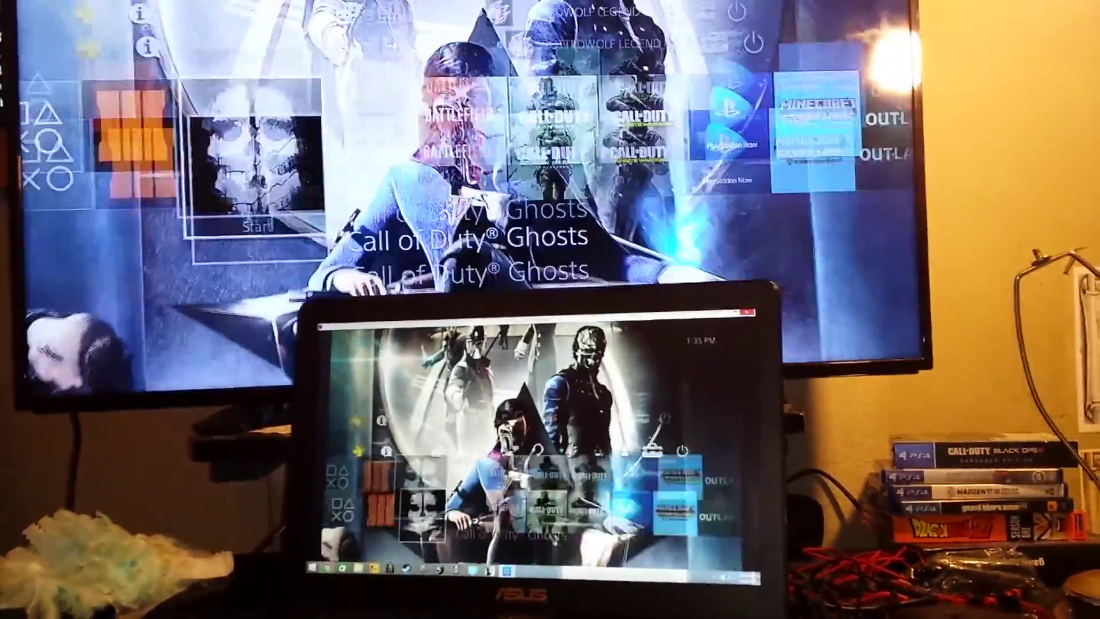
pyautogui.press('Right')
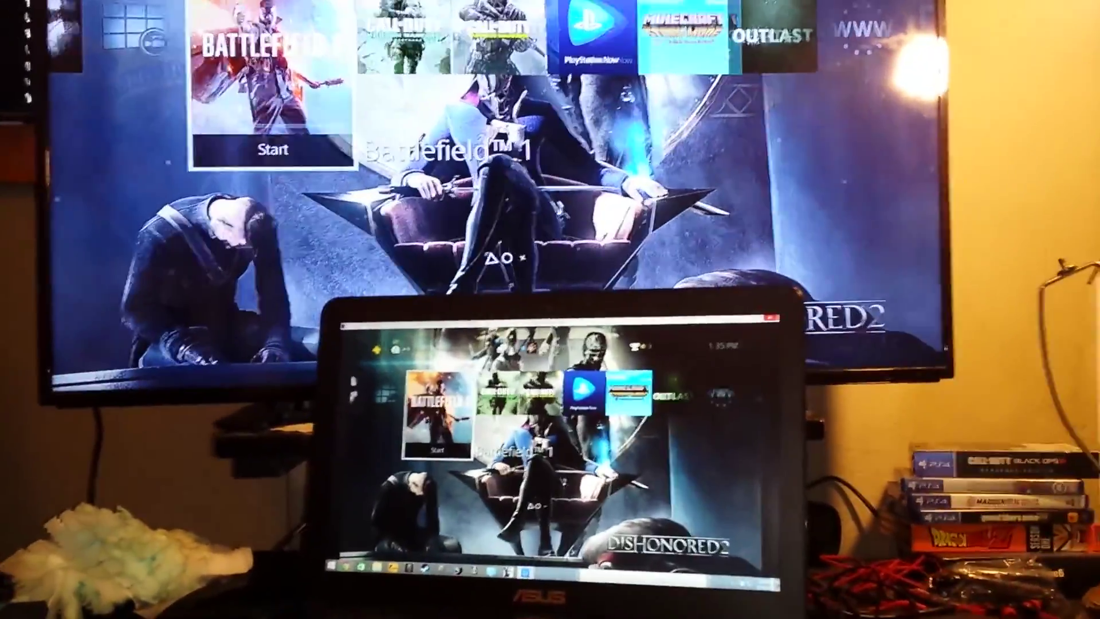
pyautogui.press('Left')
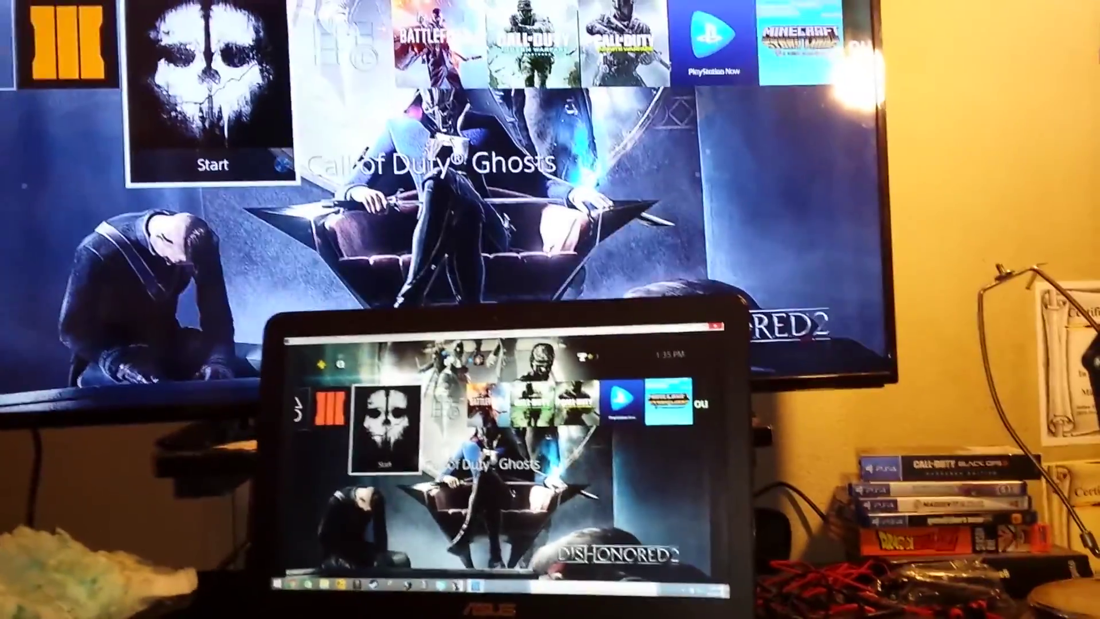
pyautogui.press('Return')
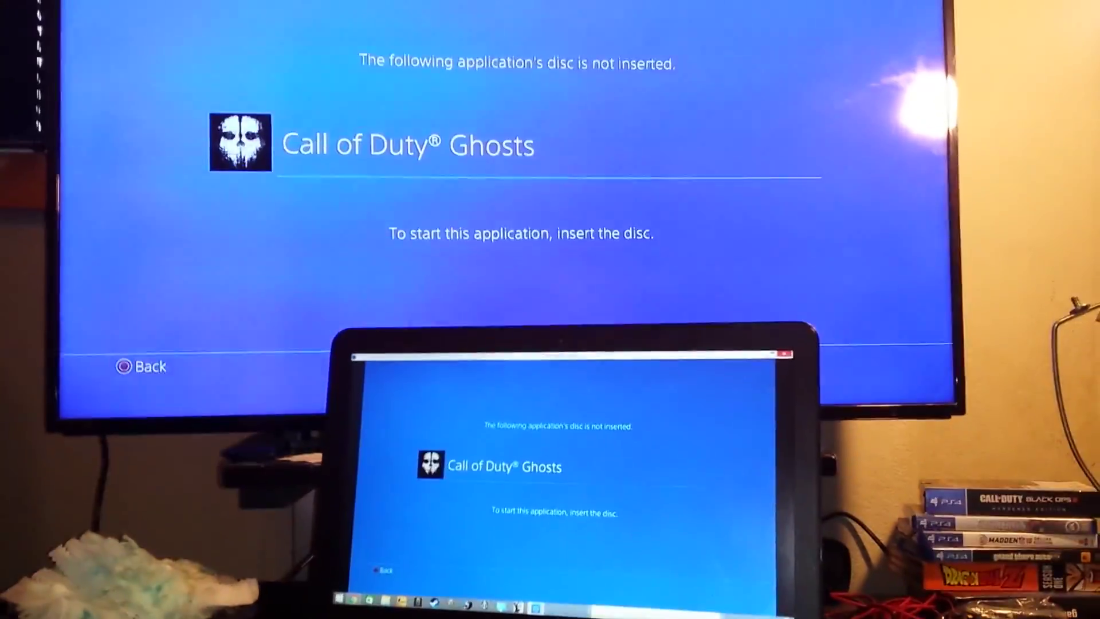